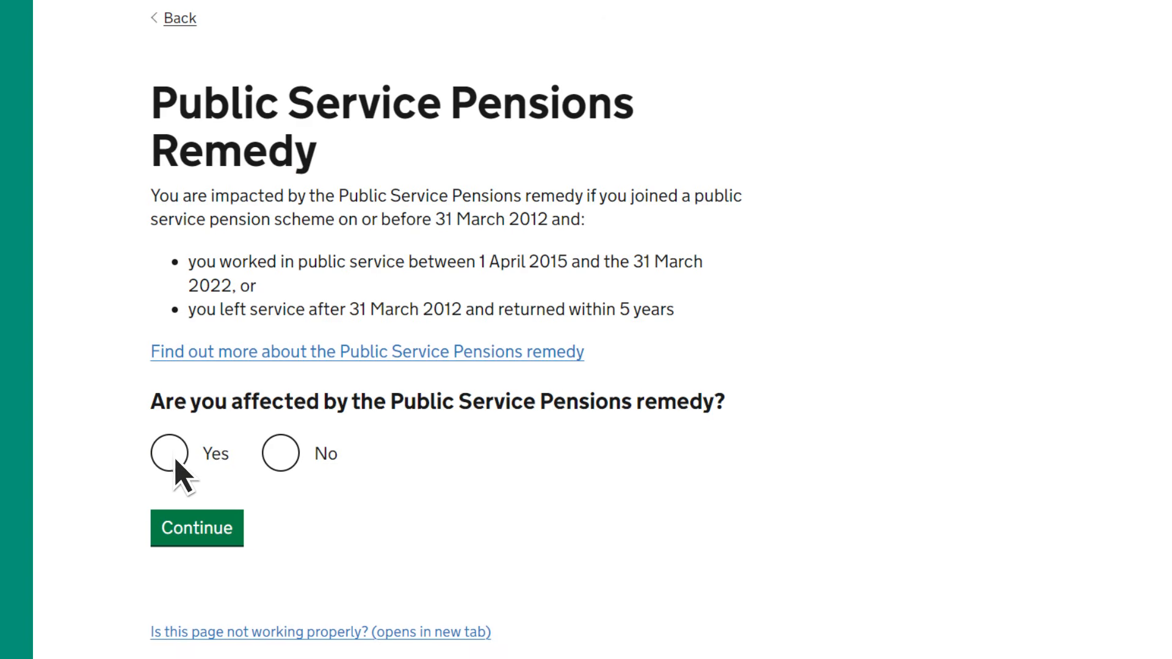
Answer Yes to being affected by the Public Service Pensions remedy and select Annual allowance as the affected tax charge
{"action": "left_click", "coordinate": [171, 459]}
{"action": "scroll", "coordinate": [439, 330], "scroll_direction": "down", "scroll_amount": 2}
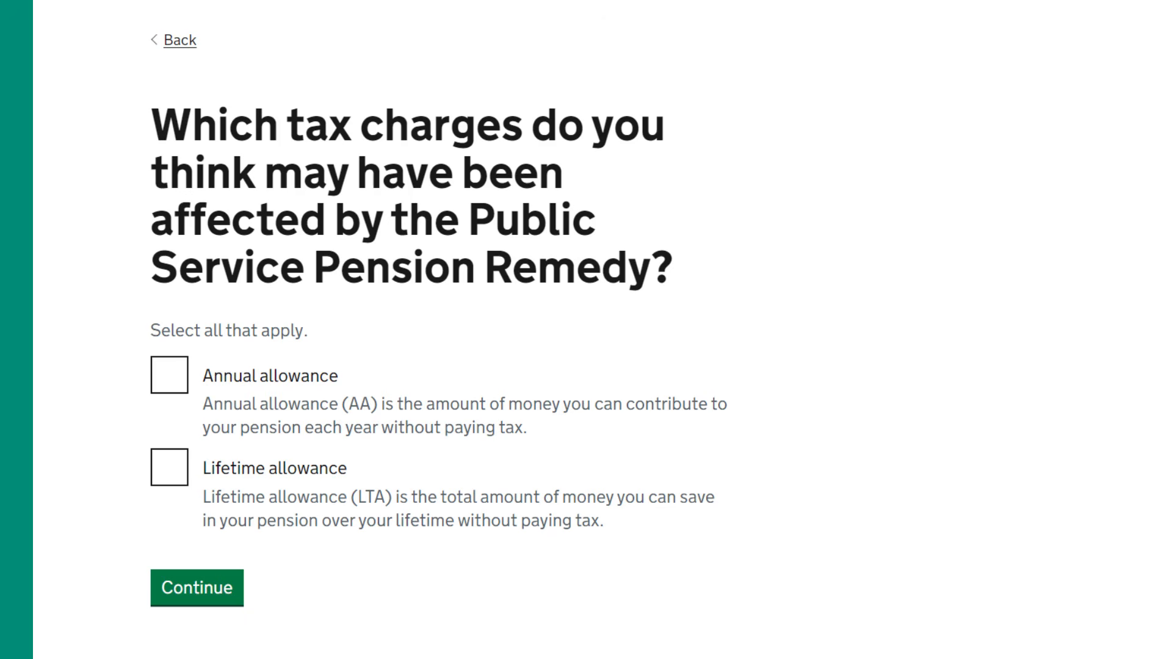
{"action": "left_click", "coordinate": [170, 374]}
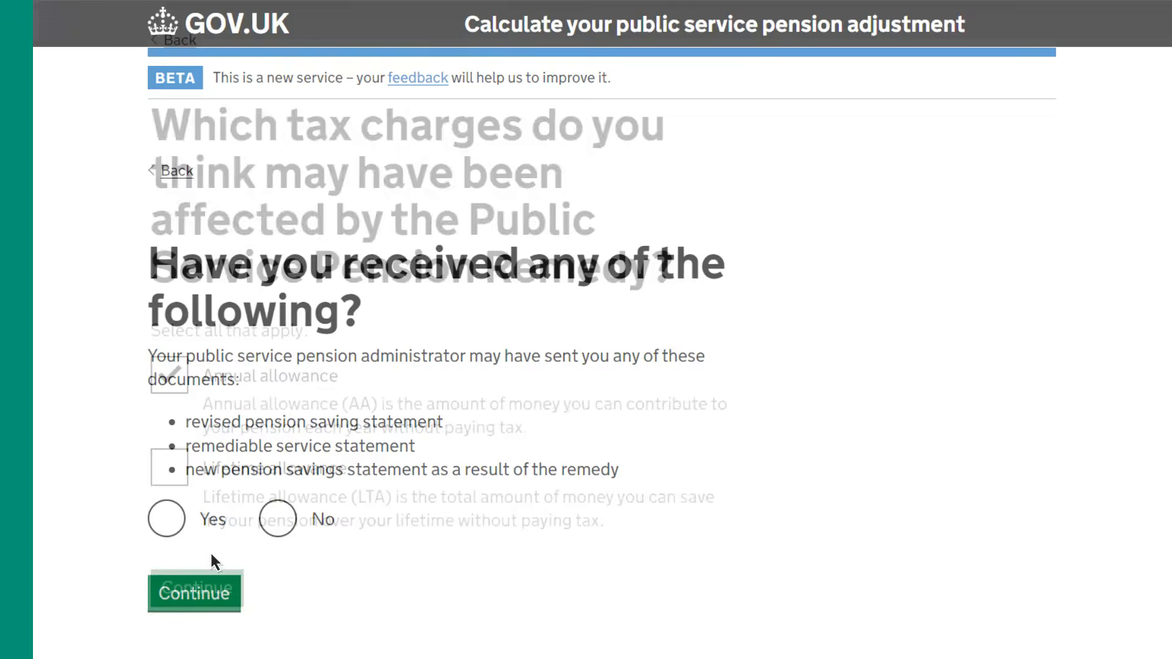
Answer Yes to having received a remedy-related pension statement and No to being a protected member of the scheme
{"action": "left_click", "coordinate": [167, 520]}
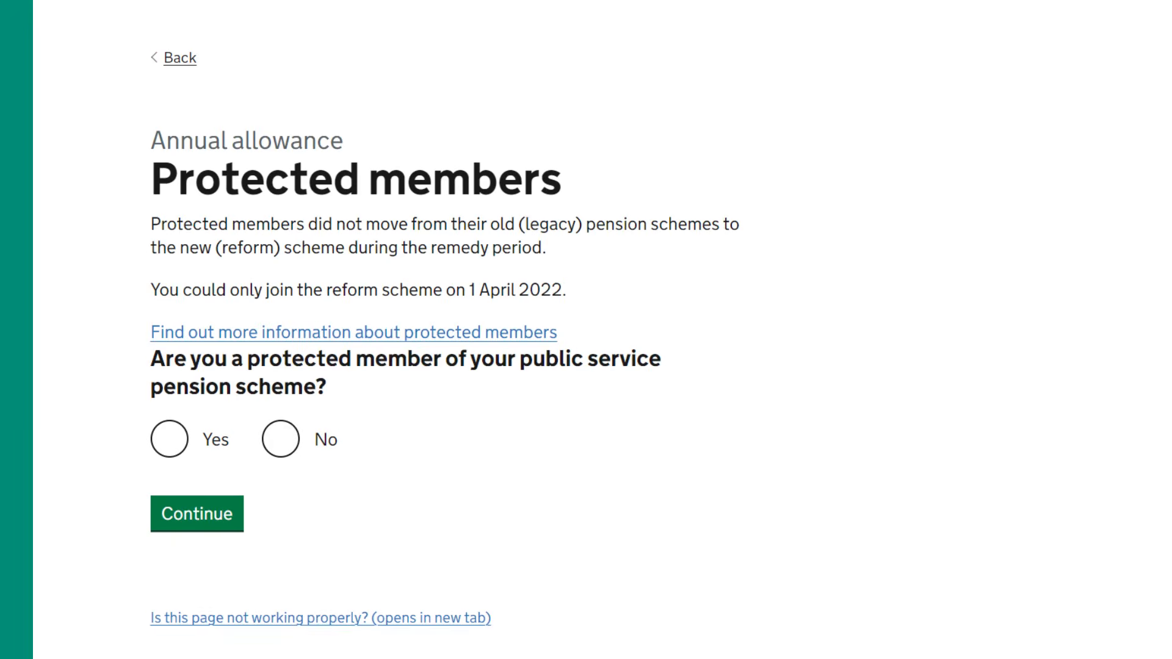
{"action": "left_click", "coordinate": [281, 438]}
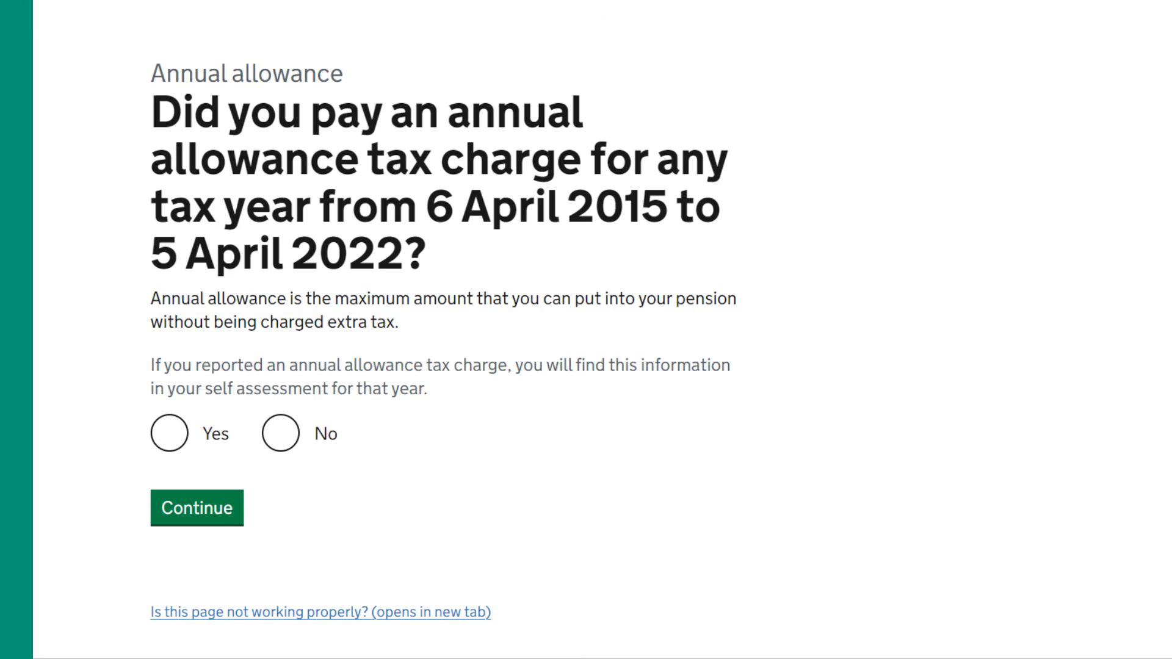
Answer No to paying an annual allowance charge from 6 April 2015 to 5 April 2022 and No to changed contributions
{"action": "left_click", "coordinate": [171, 438]}
{"action": "left_click", "coordinate": [282, 434]}
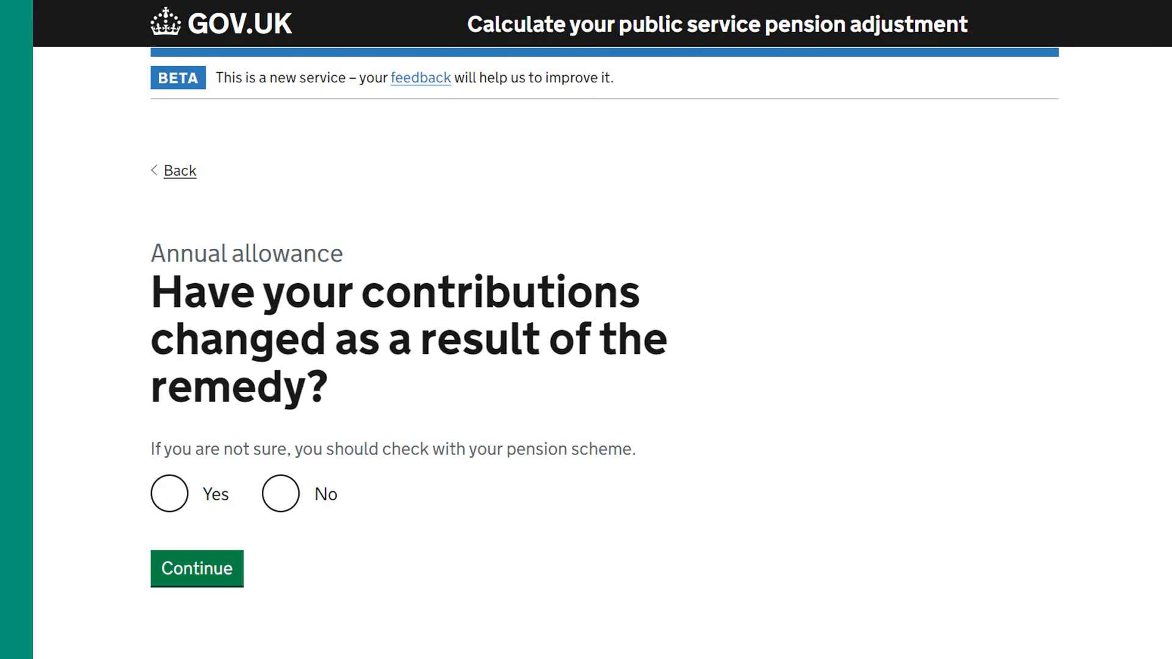
{"action": "left_click", "coordinate": [171, 498]}
{"action": "left_click", "coordinate": [281, 497]}
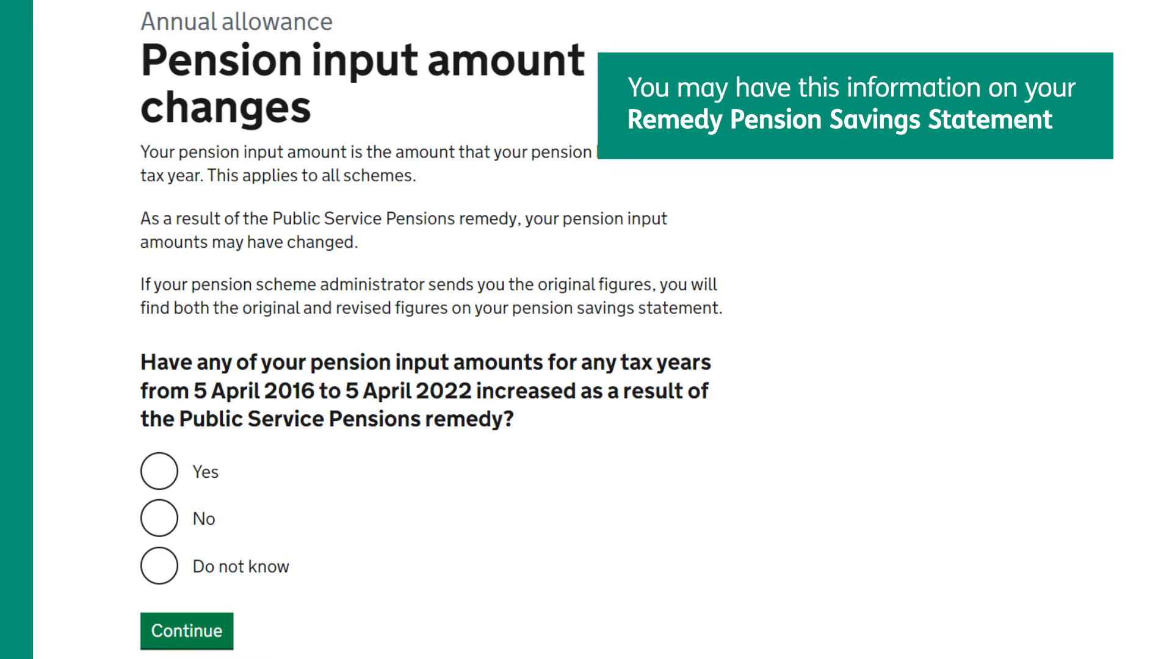
Answer Yes to pension input amounts having increased as a result of the remedy, and proceed past the answer summary
{"action": "left_click", "coordinate": [166, 573]}
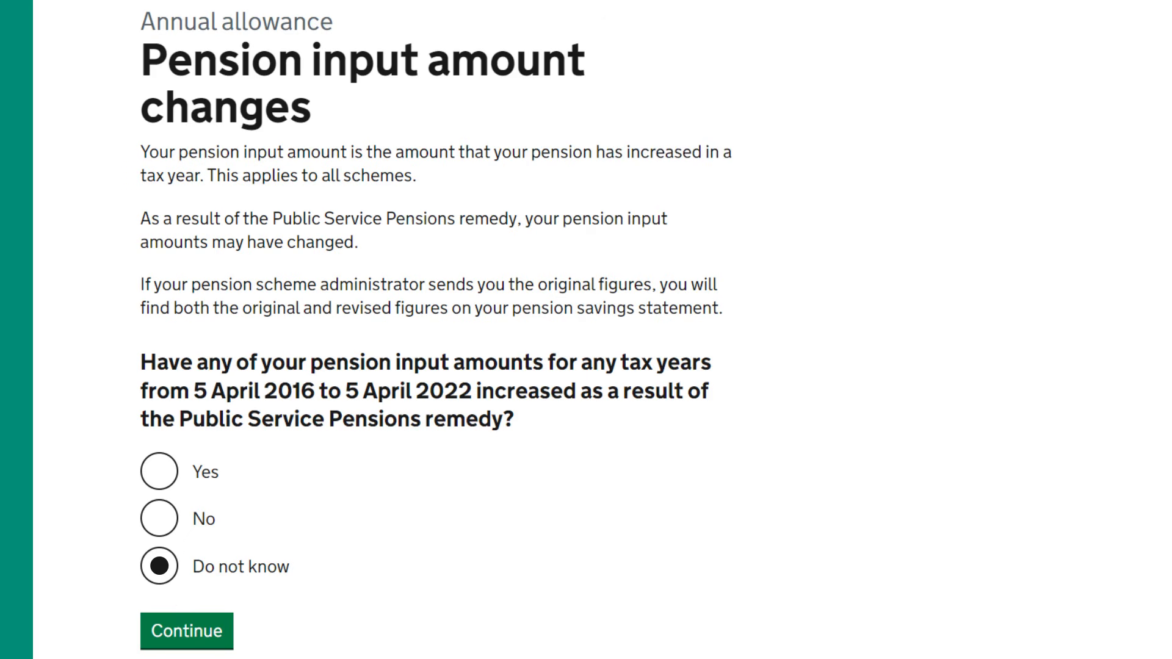
{"action": "left_click", "coordinate": [160, 471]}
{"action": "left_click", "coordinate": [186, 630]}
{"action": "scroll", "coordinate": [586, 330], "scroll_direction": "down", "scroll_amount": 10}
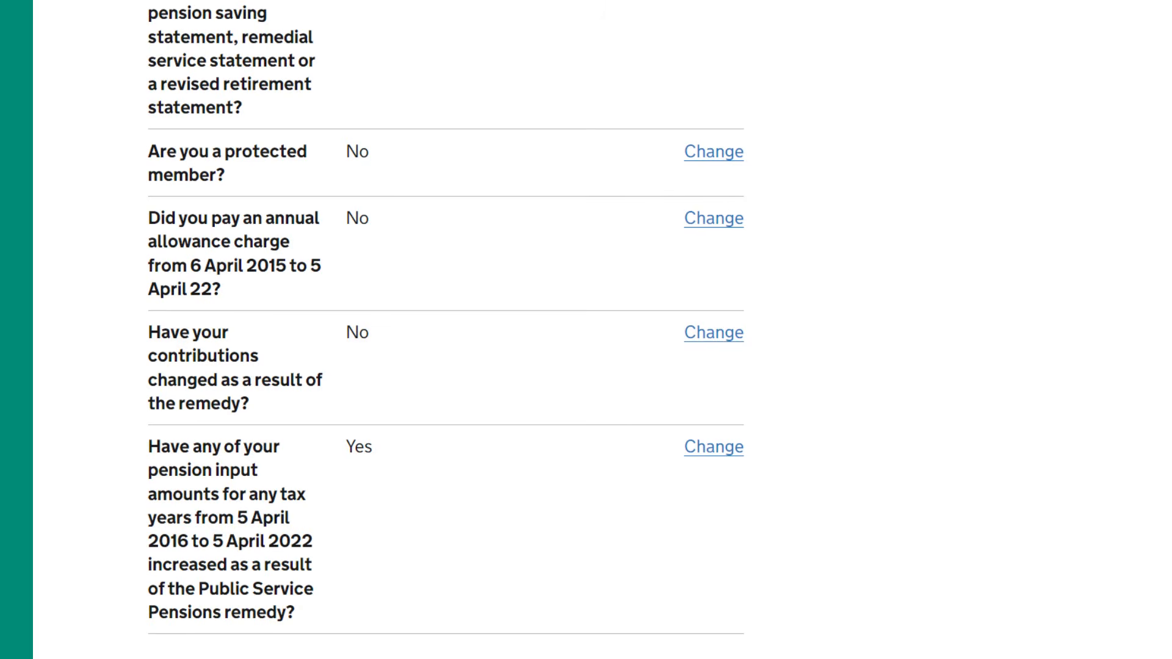
{"action": "scroll", "coordinate": [445, 329], "scroll_direction": "down", "scroll_amount": 3}
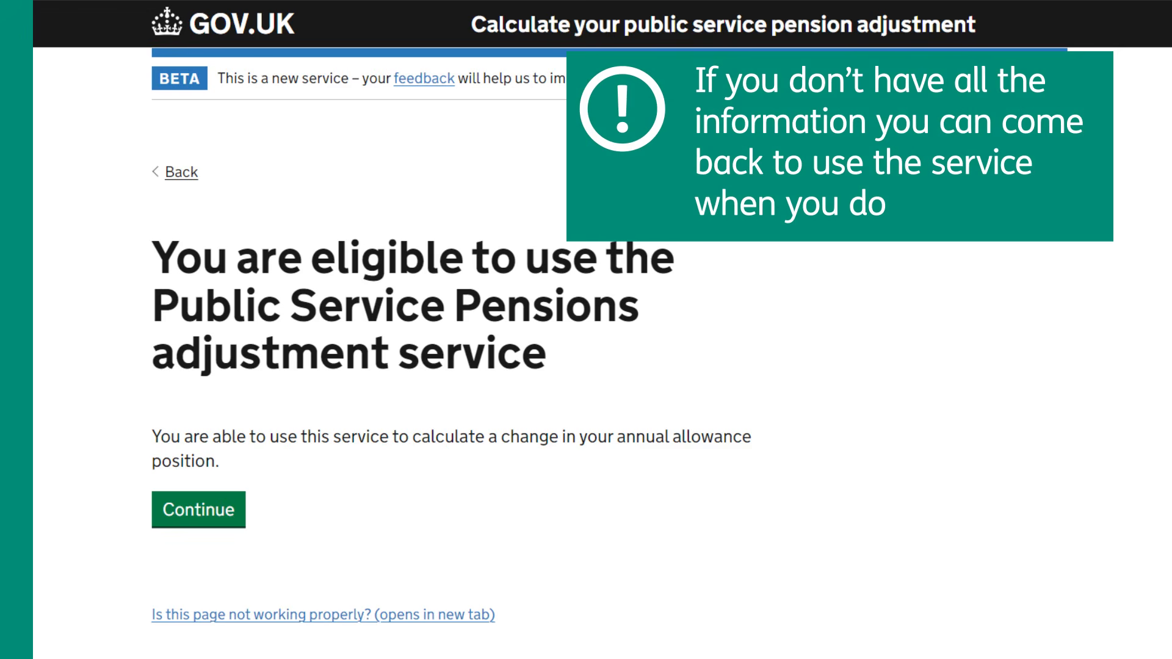
Begin the annual allowance questions, answering No to ever being a Scottish taxpayer and Yes to paying into the scheme after 5 April 2022
{"action": "left_click", "coordinate": [198, 510]}
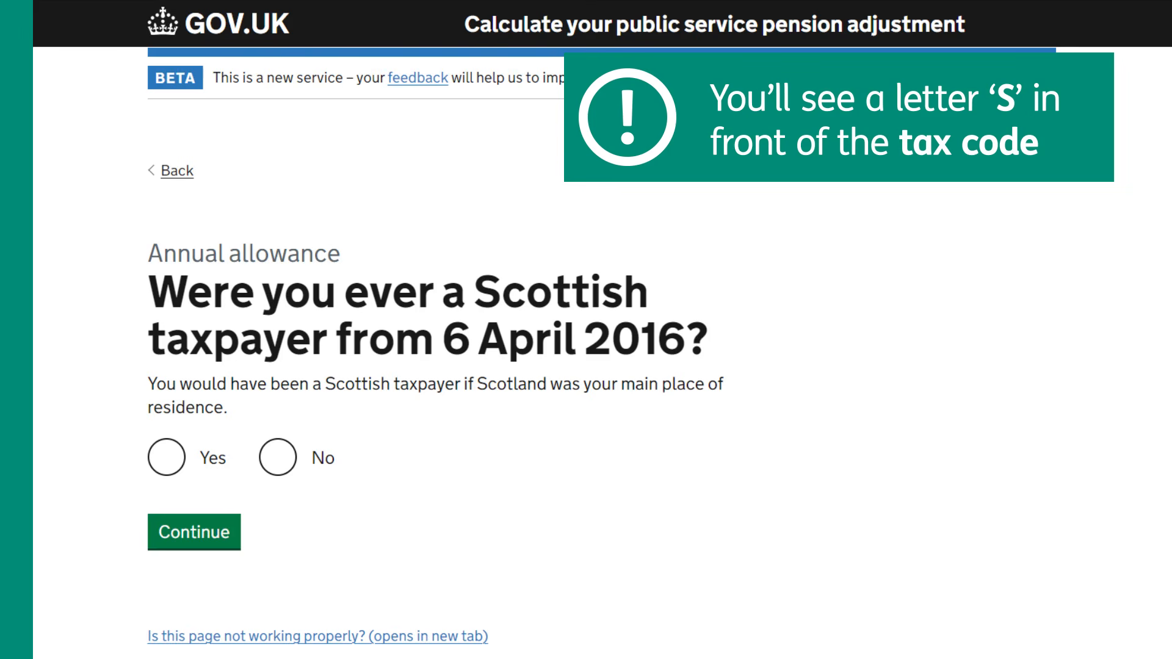
{"action": "left_click", "coordinate": [278, 459]}
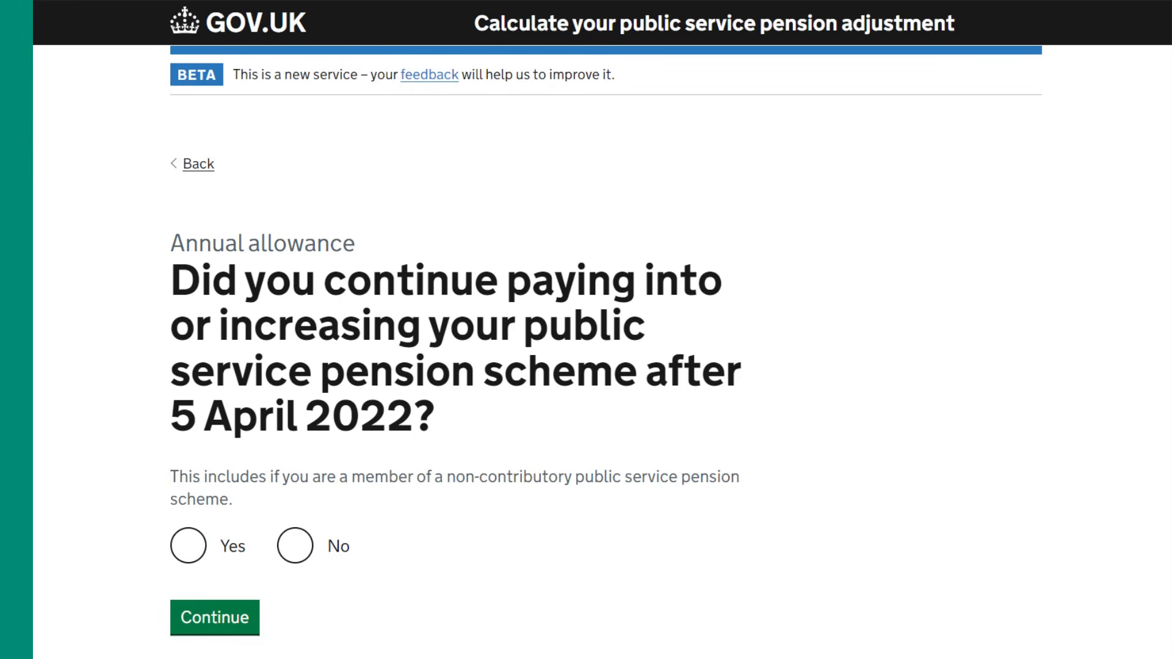
{"action": "left_click", "coordinate": [190, 547]}
{"action": "left_click", "coordinate": [297, 551]}
{"action": "left_click", "coordinate": [189, 547]}
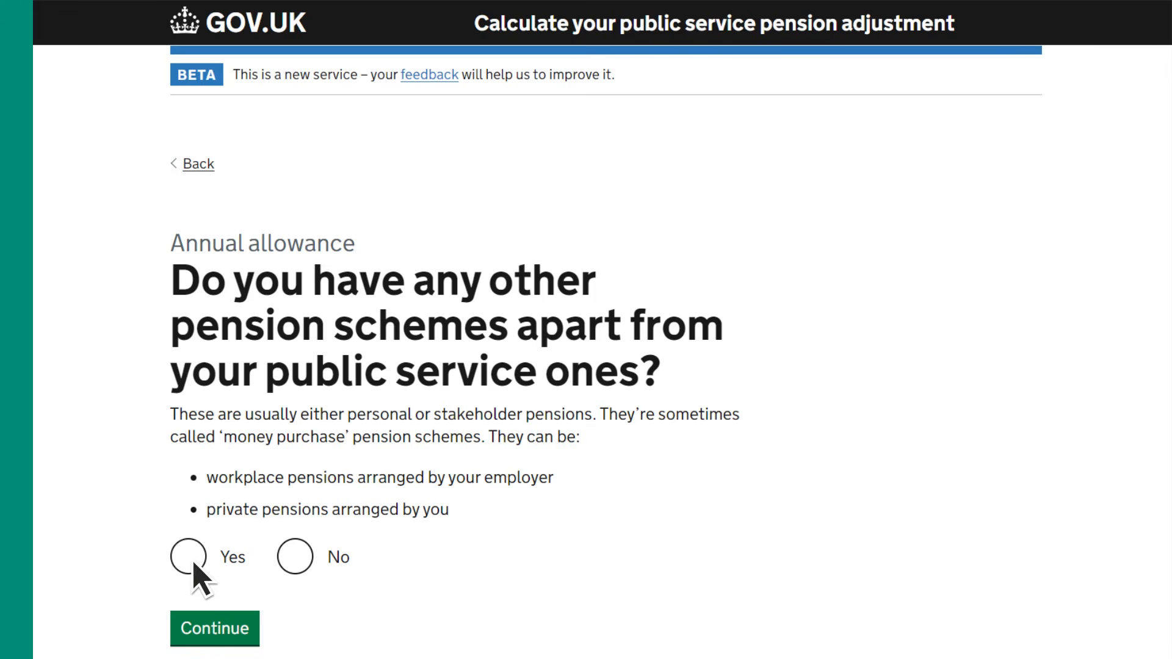
Answer No to having any other pension schemes apart from the public service ones and continue
{"action": "left_click", "coordinate": [193, 563]}
{"action": "left_click", "coordinate": [295, 567]}
{"action": "scroll", "coordinate": [287, 569], "scroll_direction": "down", "scroll_amount": 2}
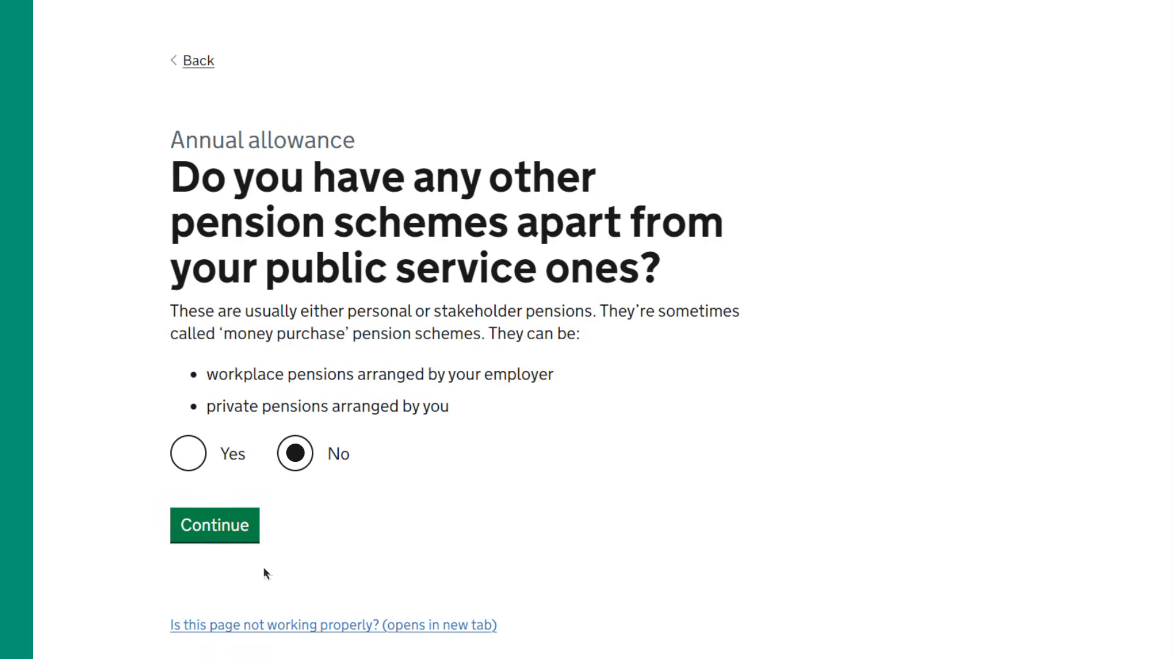
{"action": "left_click", "coordinate": [214, 529]}
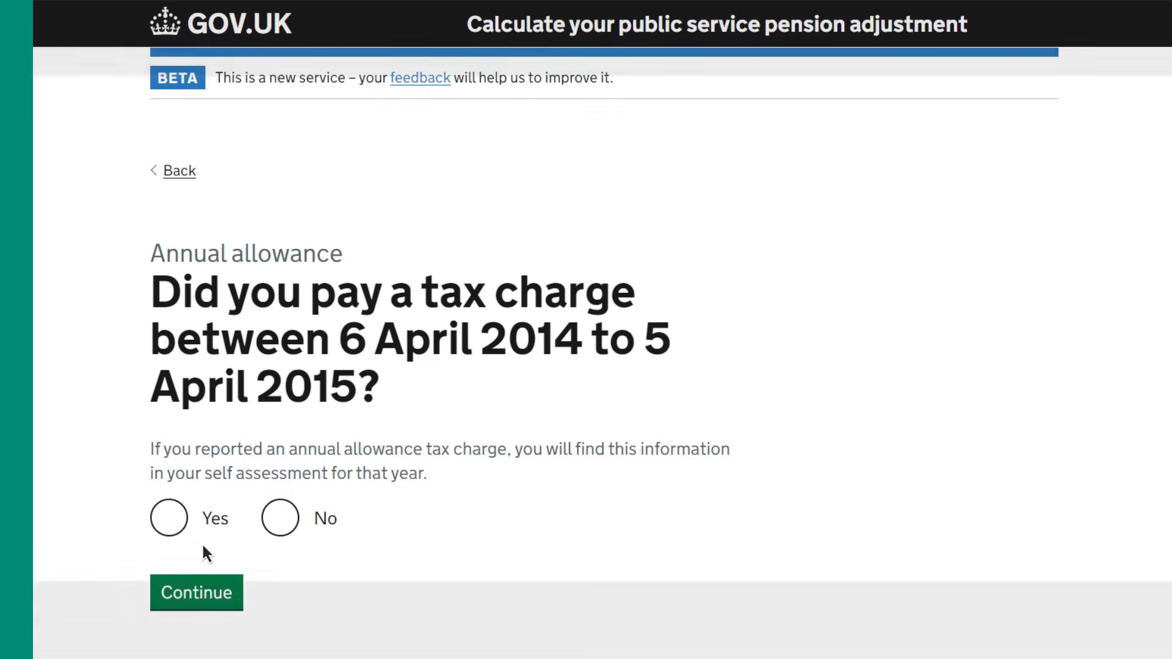
Answer Yes to paying a tax charge between 6 April 2014 and 5 April 2015, and accept the annual allowance answer summary
{"action": "left_click", "coordinate": [171, 522]}
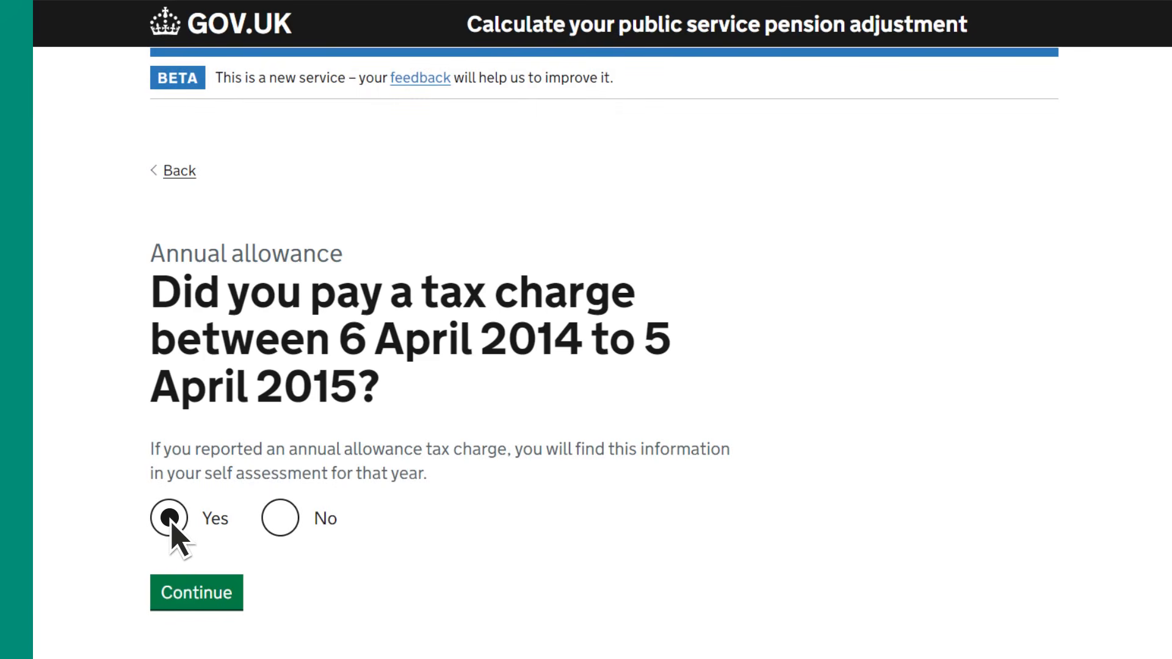
{"action": "left_click", "coordinate": [279, 520]}
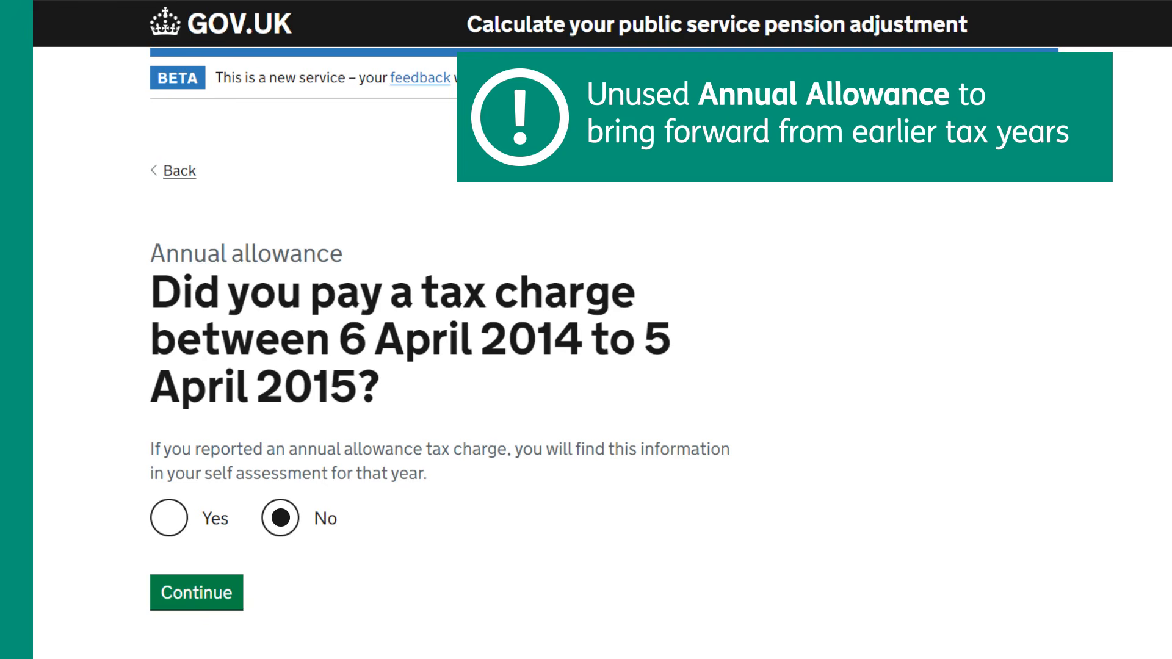
{"action": "left_click", "coordinate": [175, 524]}
{"action": "left_click", "coordinate": [199, 598]}
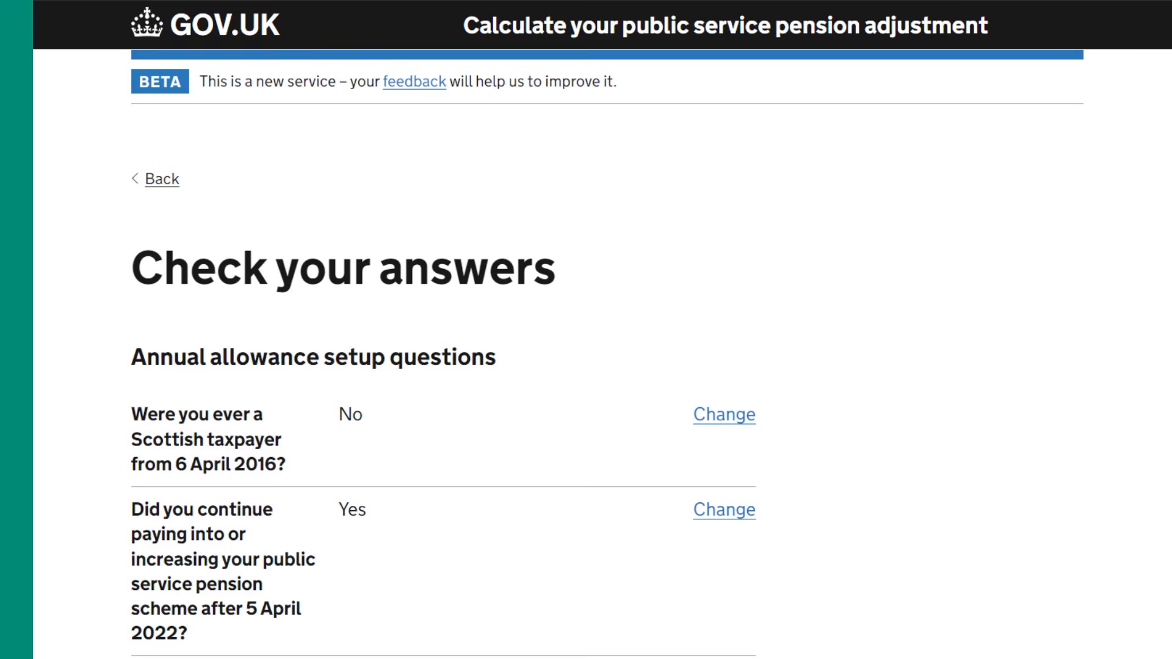
{"action": "scroll", "coordinate": [443, 329], "scroll_direction": "down", "scroll_amount": 6}
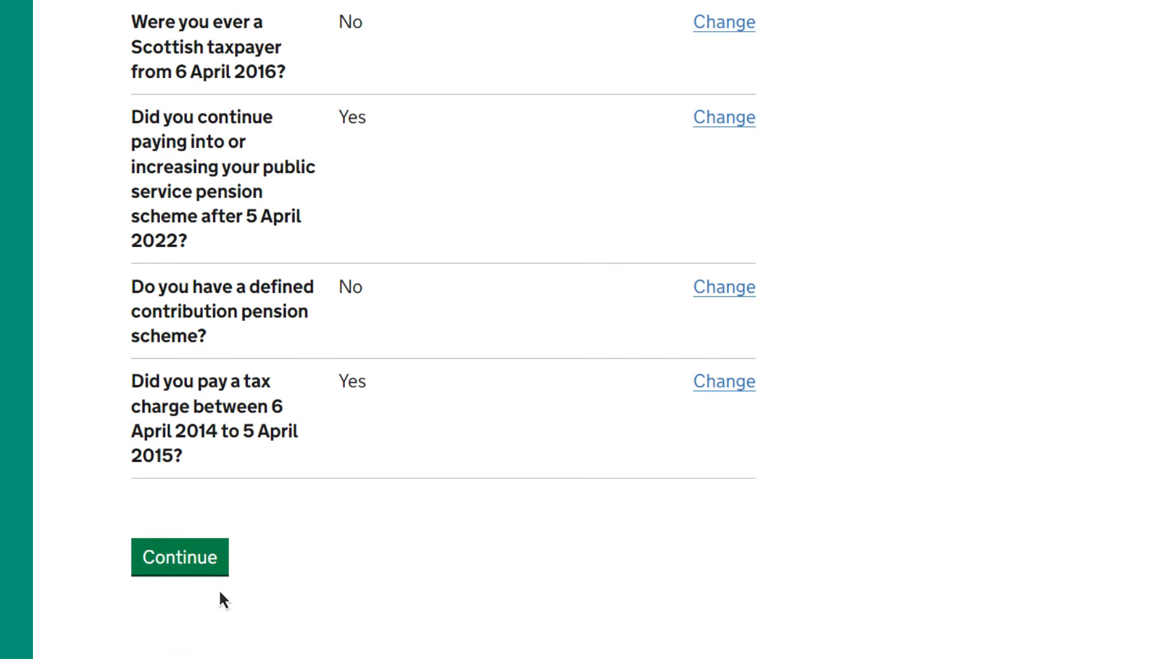
{"action": "left_click", "coordinate": [178, 557]}
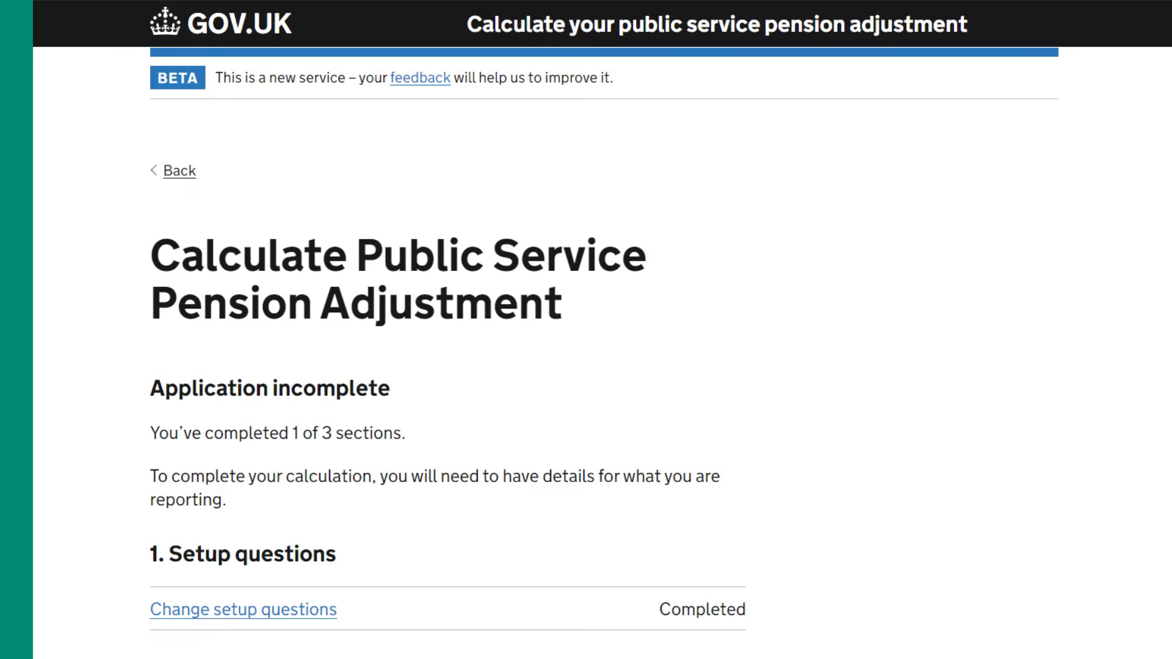
Go through to the 2018 to 2019 details and enter a revised pension input amount of £50,000 for ABC
{"action": "scroll", "coordinate": [585, 354], "scroll_direction": "down", "scroll_amount": 10}
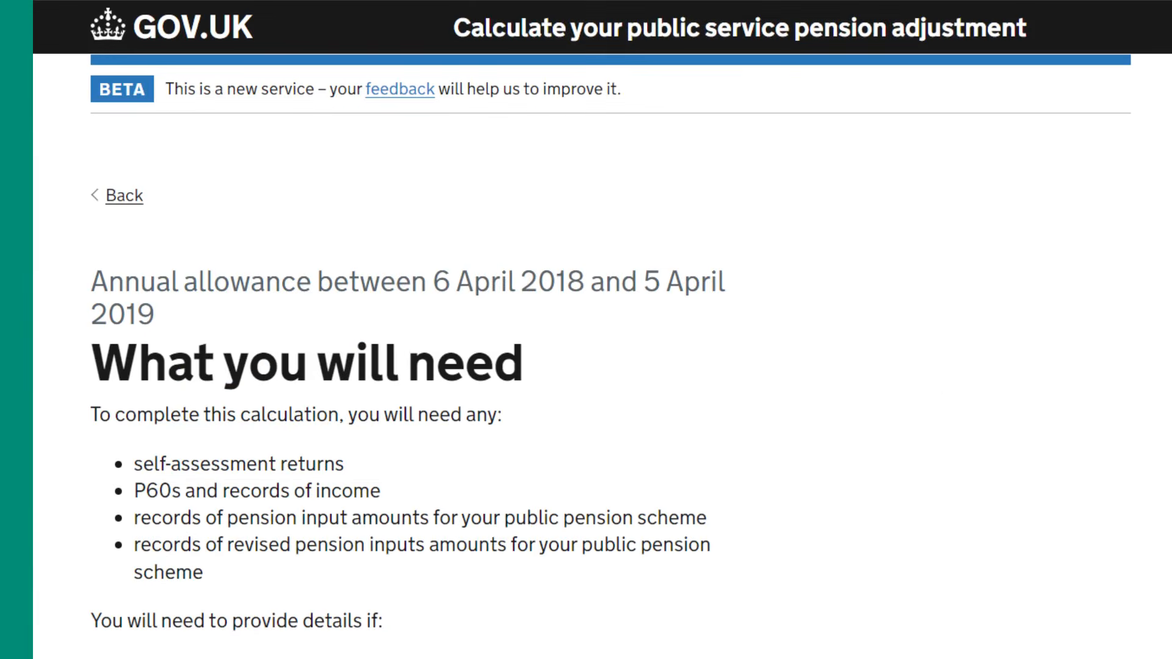
{"action": "scroll", "coordinate": [586, 354], "scroll_direction": "down", "scroll_amount": 4}
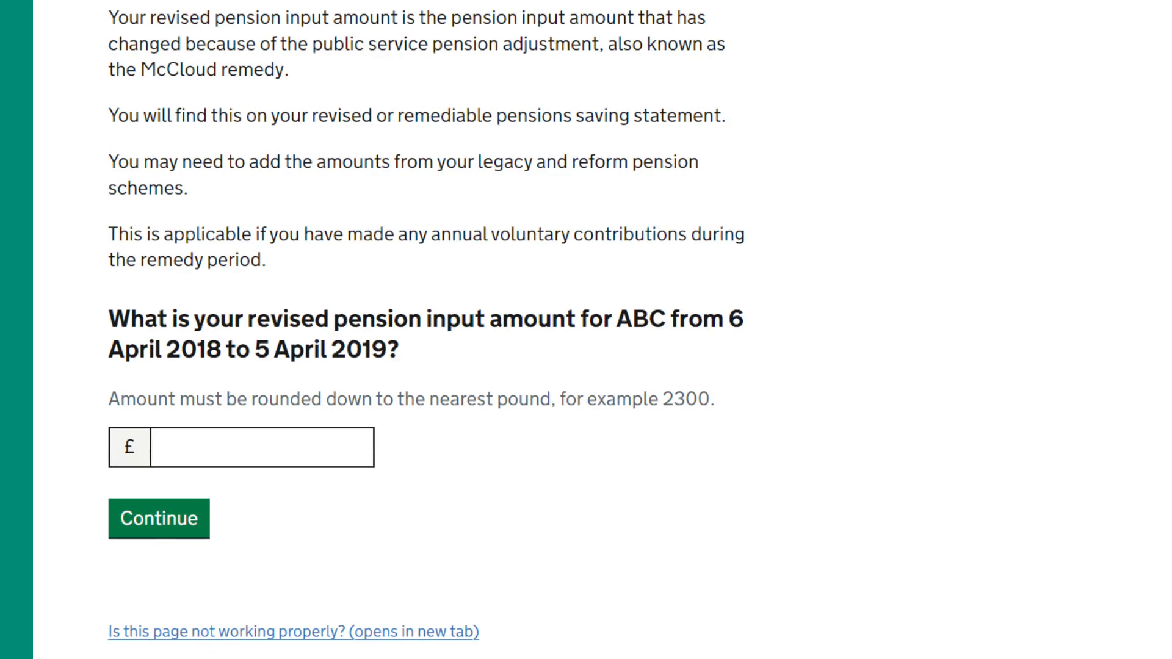
{"action": "type", "text": "50,000"}
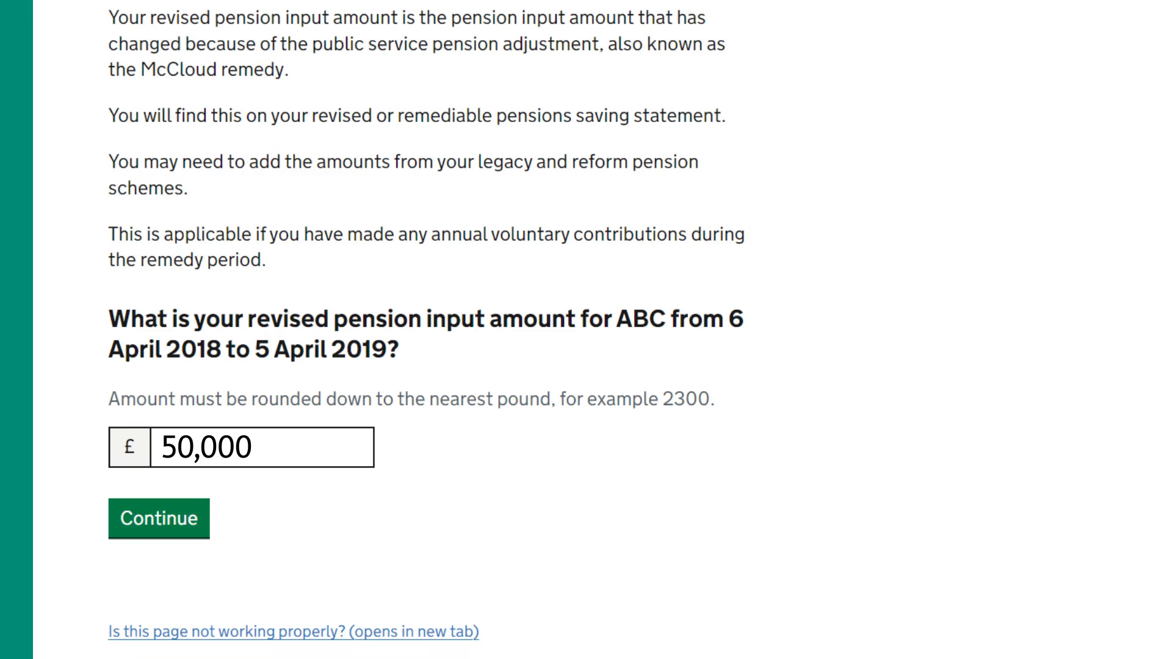
{"action": "key", "text": "Return"}
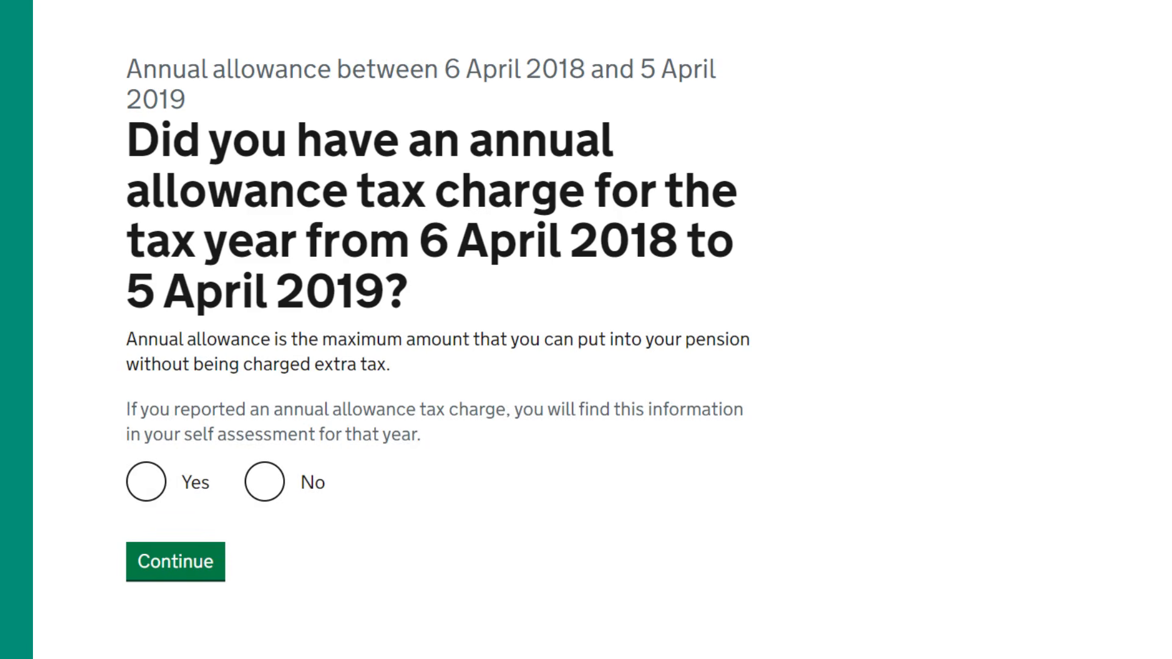
For 2018 to 2019, answer No to having an annual allowance tax charge and No to threshold income above £110,000
{"action": "left_click", "coordinate": [267, 484]}
{"action": "left_click", "coordinate": [175, 561]}
{"action": "scroll", "coordinate": [586, 330], "scroll_direction": "down", "scroll_amount": 10}
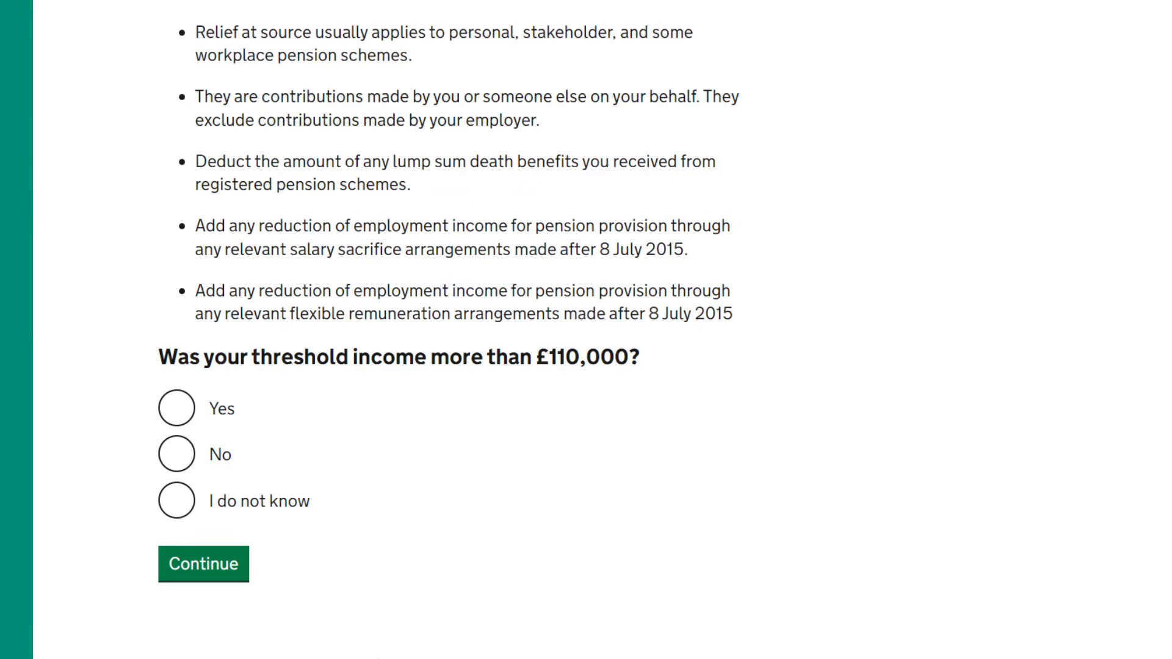
{"action": "left_click", "coordinate": [183, 413]}
{"action": "left_click", "coordinate": [177, 452]}
{"action": "left_click", "coordinate": [178, 500]}
{"action": "left_click", "coordinate": [178, 456]}
{"action": "left_click", "coordinate": [208, 566]}
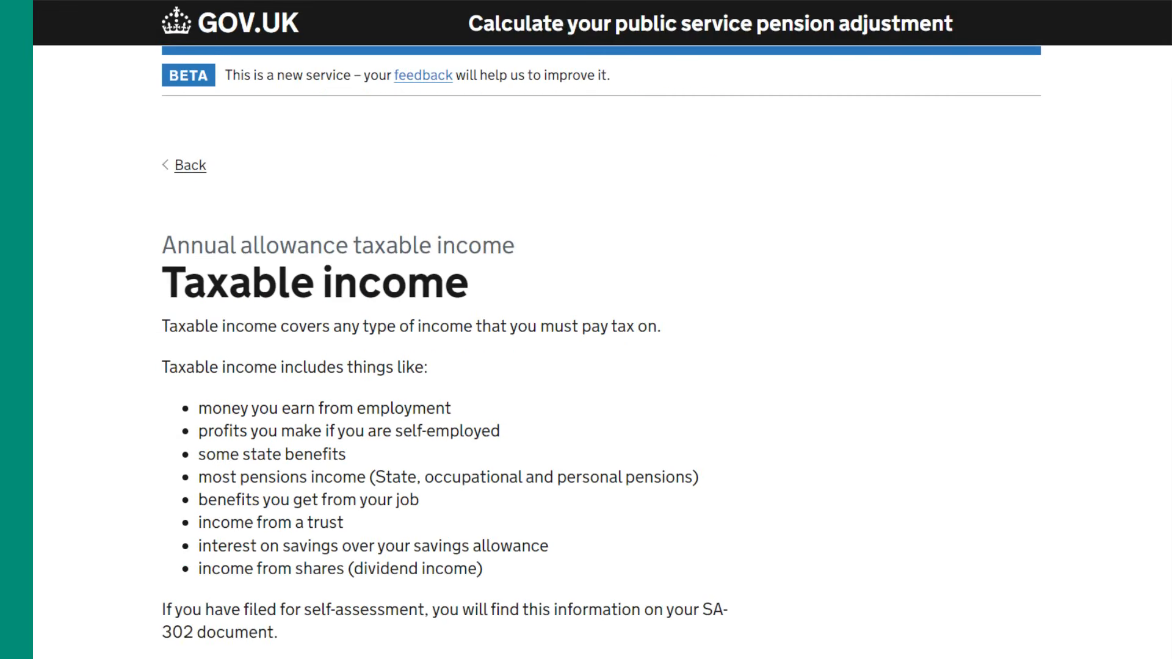
Enter £50,000 as the taxable income from 6 April 2018 to 5 April 2019 and continue
{"action": "scroll", "coordinate": [601, 329], "scroll_direction": "down", "scroll_amount": 4}
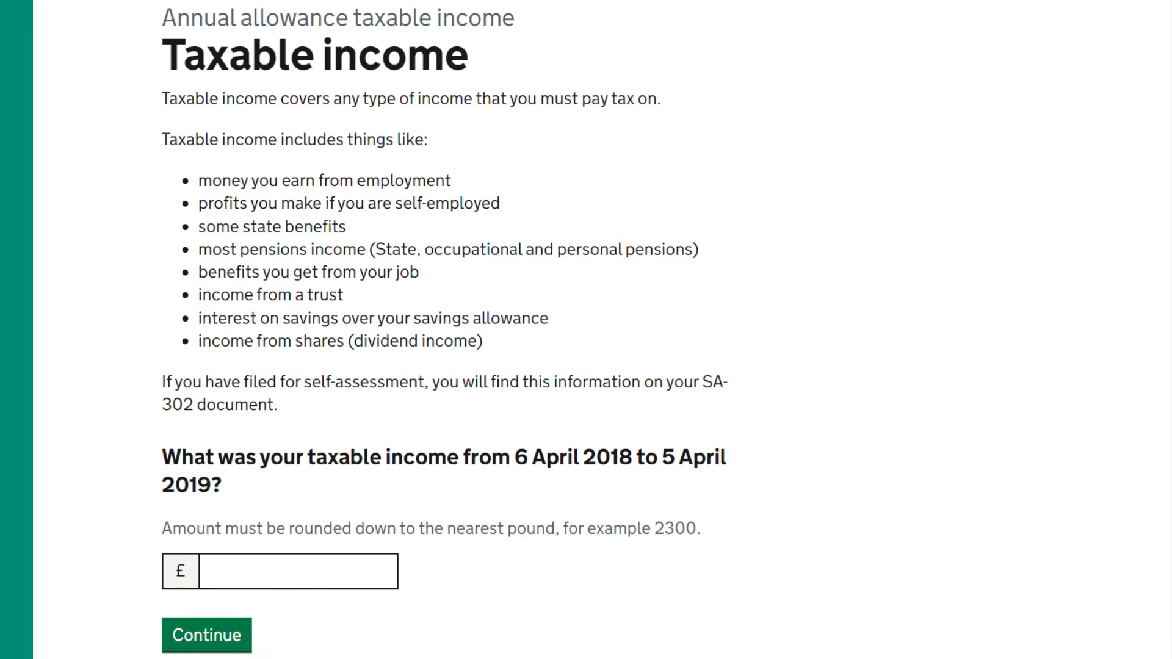
{"action": "type", "text": "50,000"}
{"action": "scroll", "coordinate": [239, 553], "scroll_direction": "down", "scroll_amount": 2}
{"action": "left_click", "coordinate": [205, 525]}
{"action": "scroll", "coordinate": [602, 330], "scroll_direction": "down", "scroll_amount": 2}
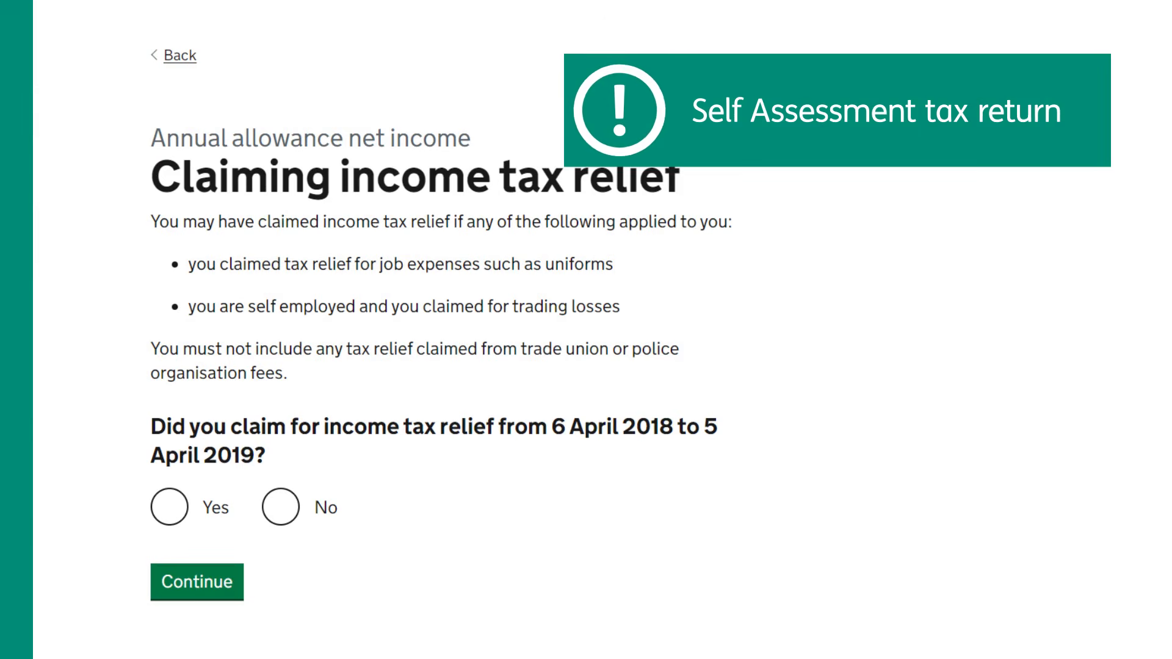
For 2018 to 2019, answer No to claiming income tax relief and No to contributing to a relief at source pension scheme
{"action": "left_click", "coordinate": [282, 509]}
{"action": "left_click", "coordinate": [205, 593]}
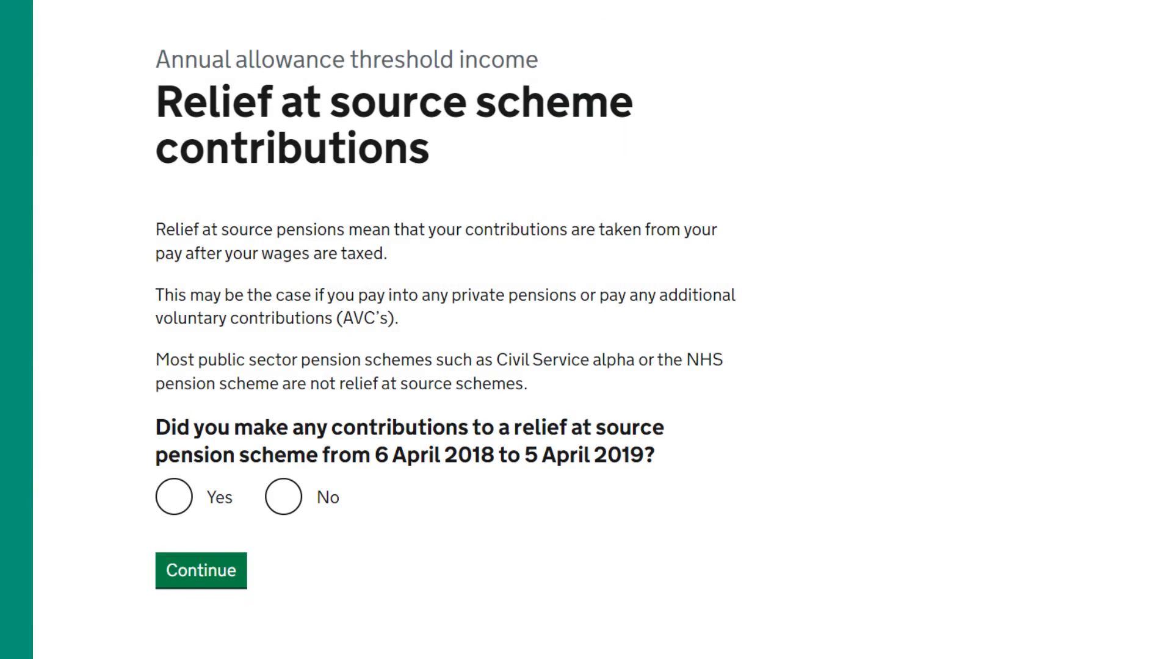
{"action": "left_click", "coordinate": [284, 497]}
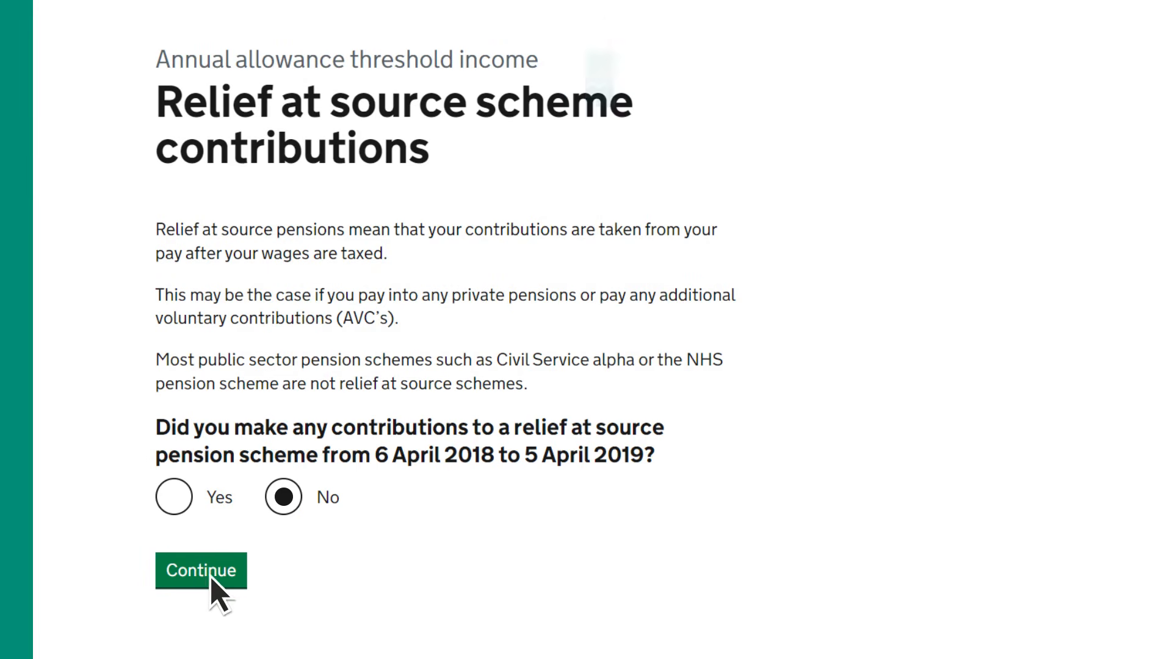
{"action": "left_click", "coordinate": [202, 573]}
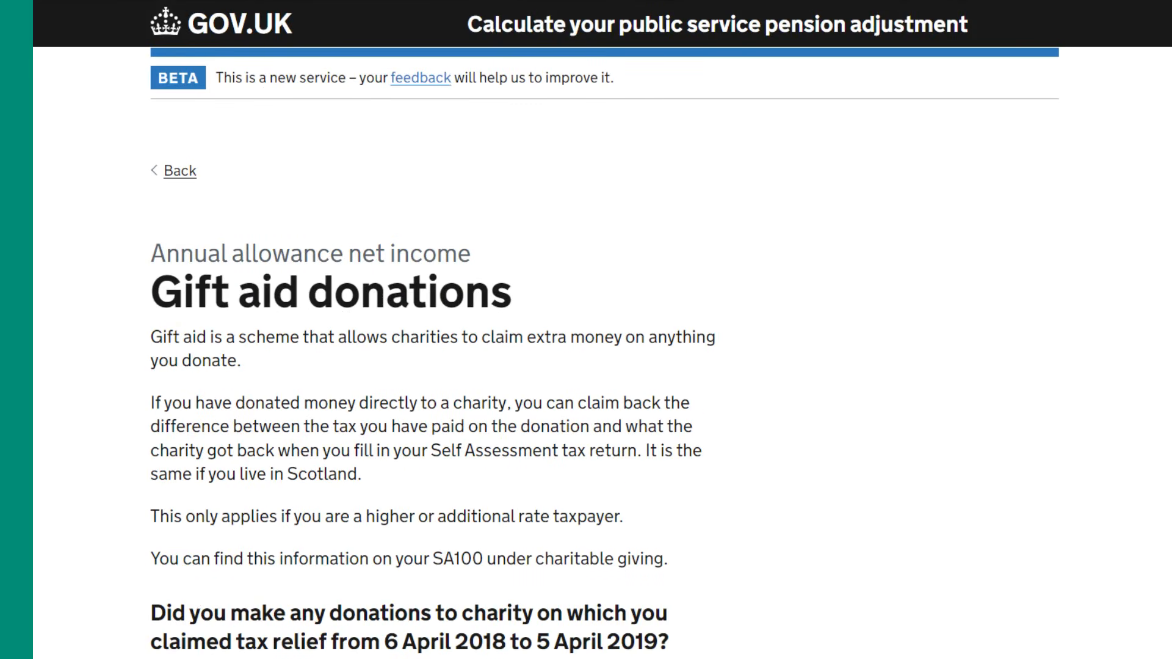
Answer No to making charity donations with claimed tax relief from 6 April 2018 to 5 April 2019
{"action": "scroll", "coordinate": [428, 342], "scroll_direction": "down", "scroll_amount": 3}
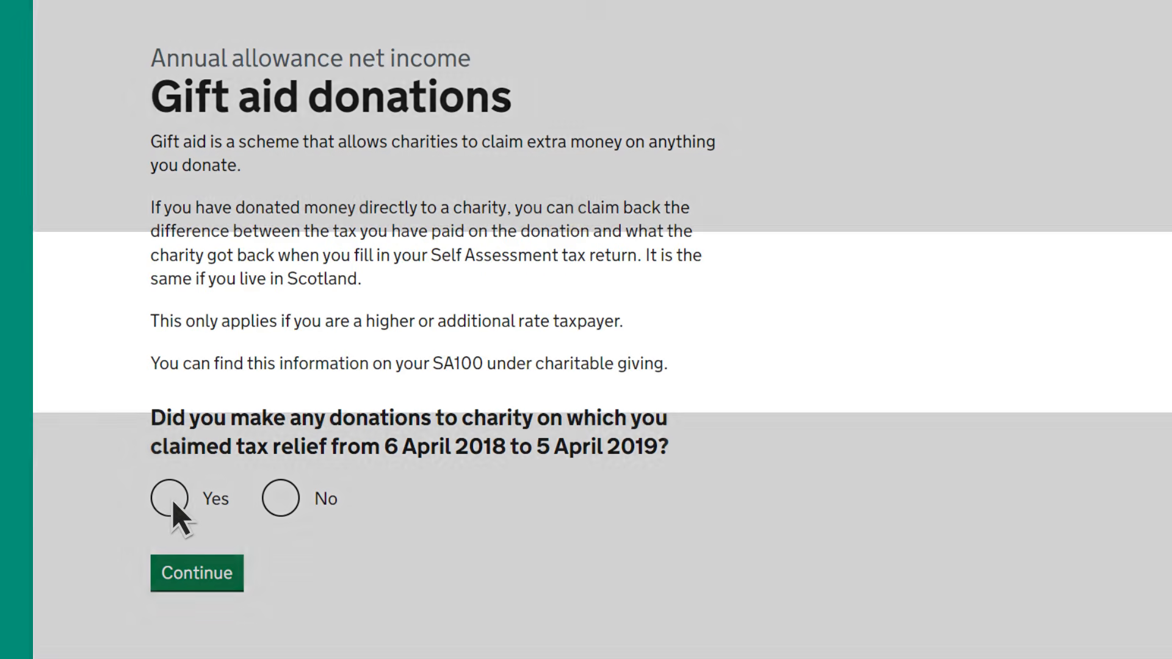
{"action": "left_click", "coordinate": [169, 498]}
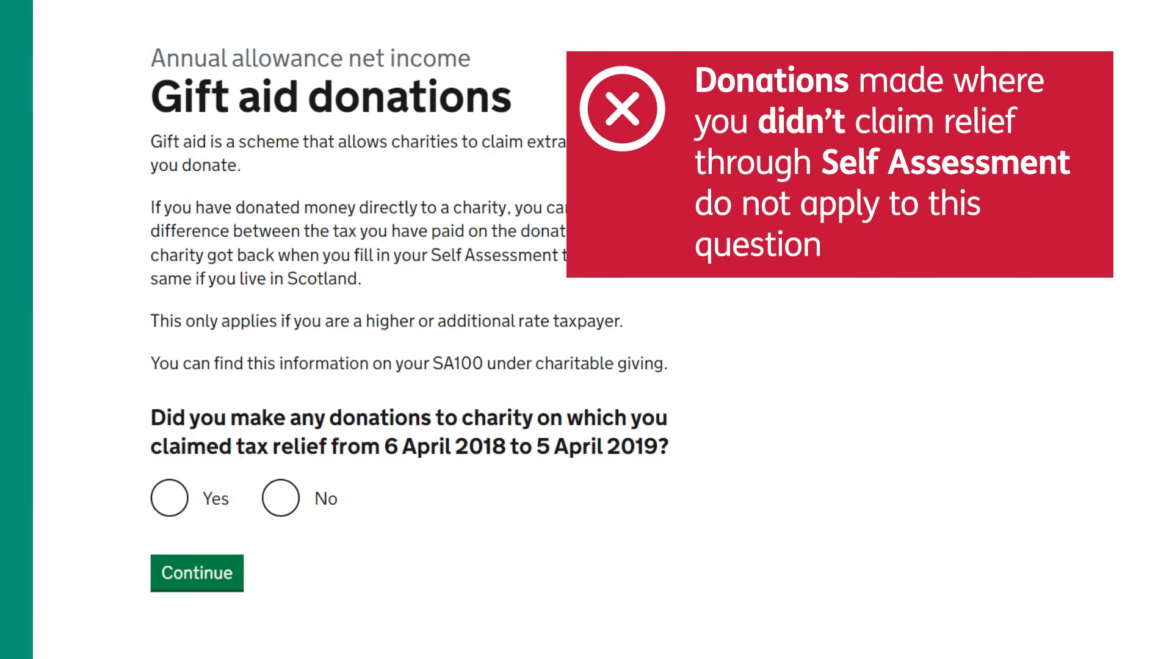
{"action": "left_click", "coordinate": [282, 501]}
{"action": "left_click", "coordinate": [195, 576]}
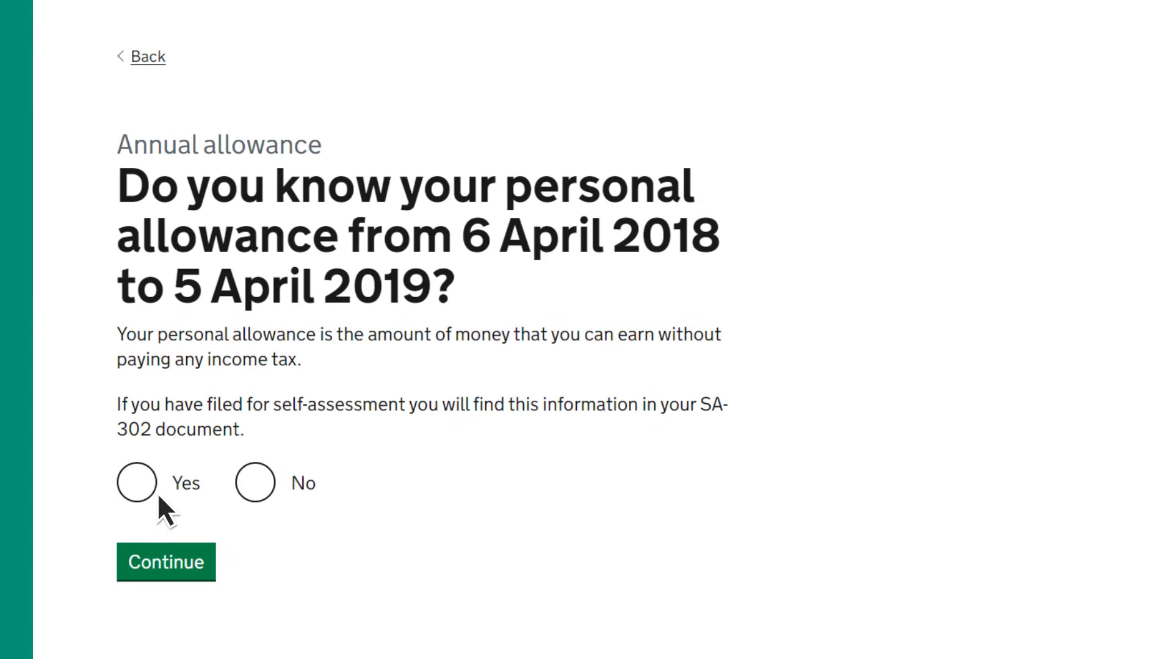
For 2018 to 2019, answer Yes to knowing the personal allowance and No to claiming blind person's allowance
{"action": "left_click", "coordinate": [138, 484]}
{"action": "left_click", "coordinate": [257, 486]}
{"action": "left_click", "coordinate": [139, 486]}
{"action": "left_click", "coordinate": [166, 566]}
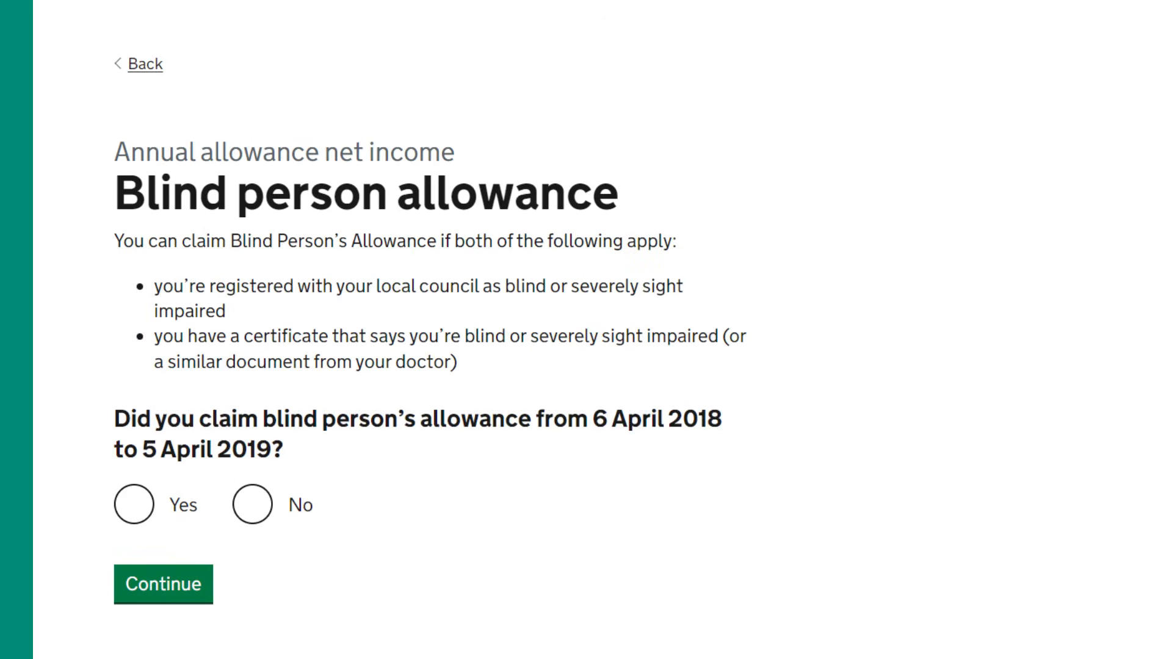
{"action": "left_click", "coordinate": [253, 505]}
{"action": "left_click", "coordinate": [173, 595]}
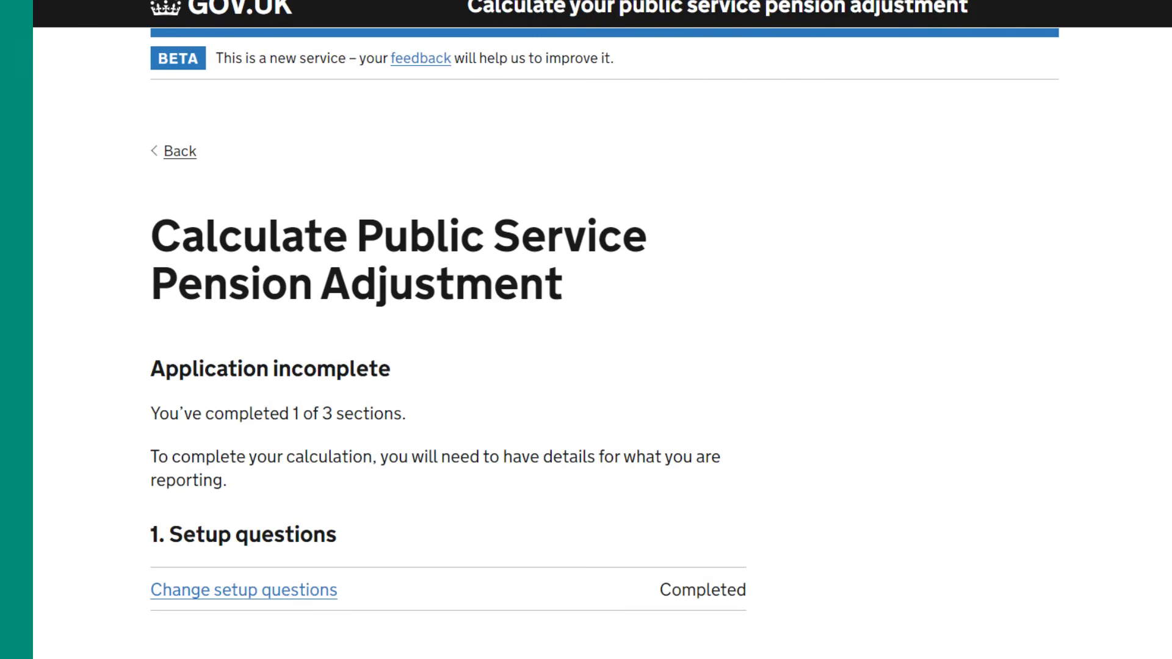
Check the completion status of the tax-year sections, and review the calculation results with their annual breakdown
{"action": "scroll", "coordinate": [586, 329], "scroll_direction": "down", "scroll_amount": 8}
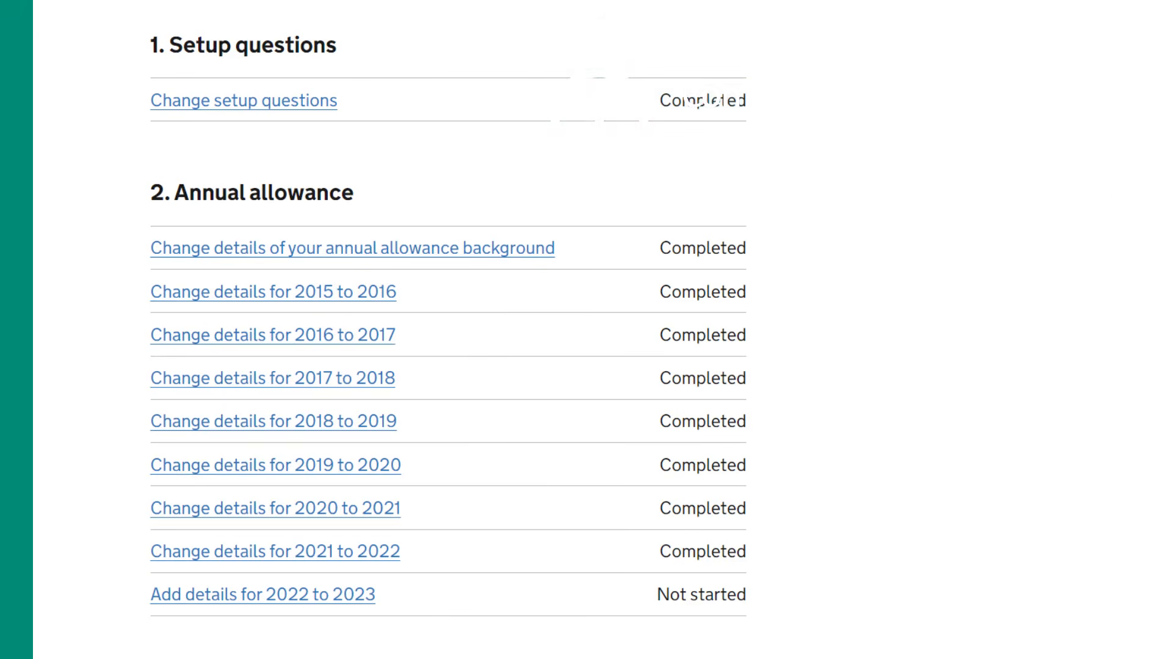
{"action": "scroll", "coordinate": [586, 330], "scroll_direction": "up", "scroll_amount": 5}
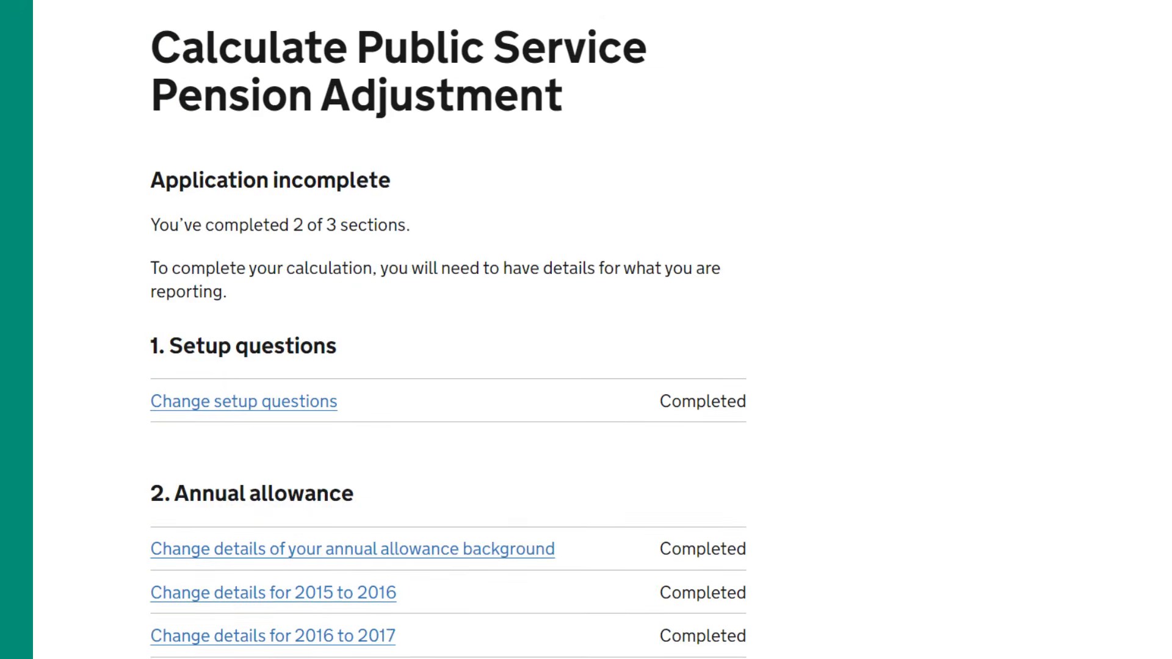
{"action": "scroll", "coordinate": [220, 561], "scroll_direction": "down", "scroll_amount": 8}
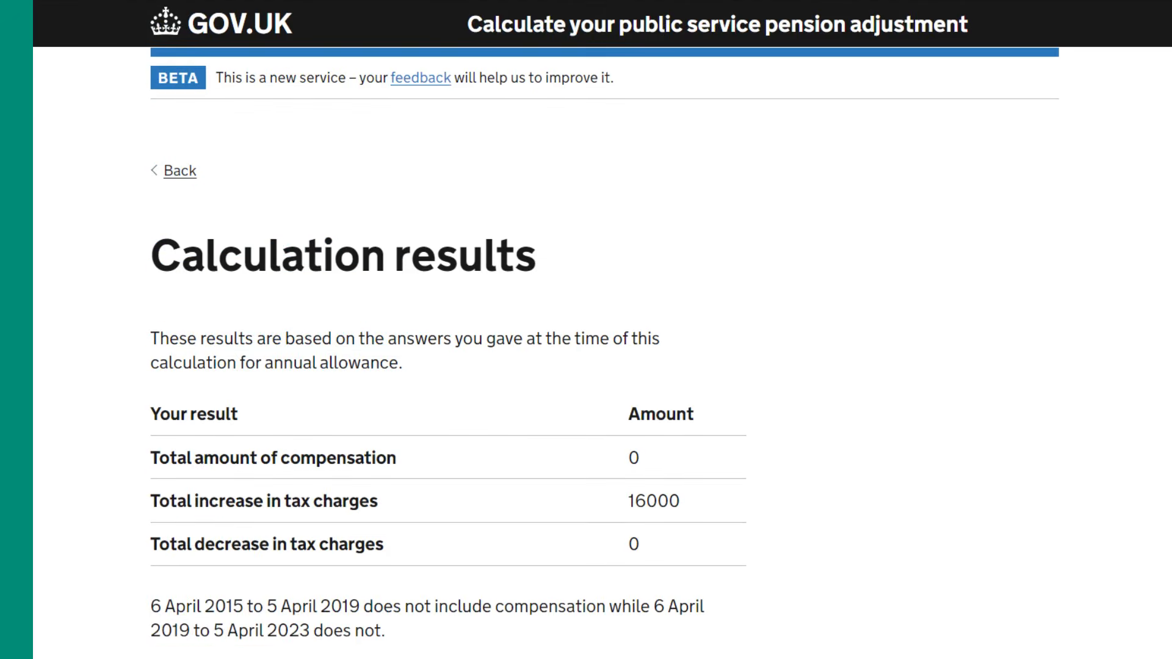
{"action": "scroll", "coordinate": [449, 342], "scroll_direction": "down", "scroll_amount": 3}
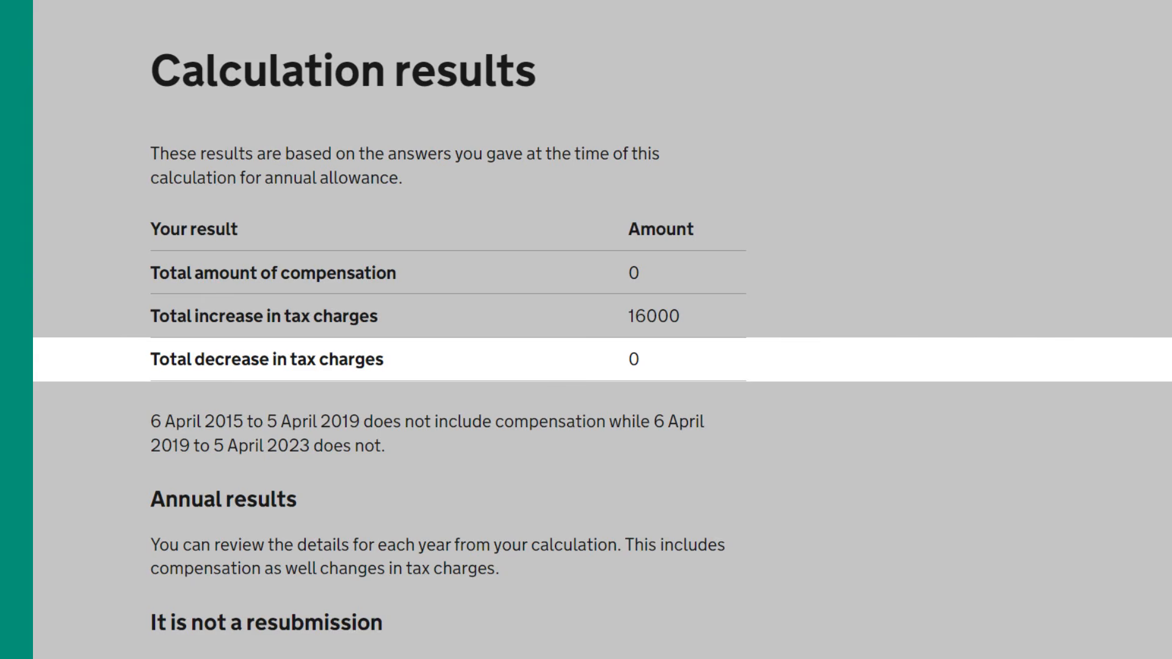
{"action": "scroll", "coordinate": [586, 329], "scroll_direction": "down", "scroll_amount": 6}
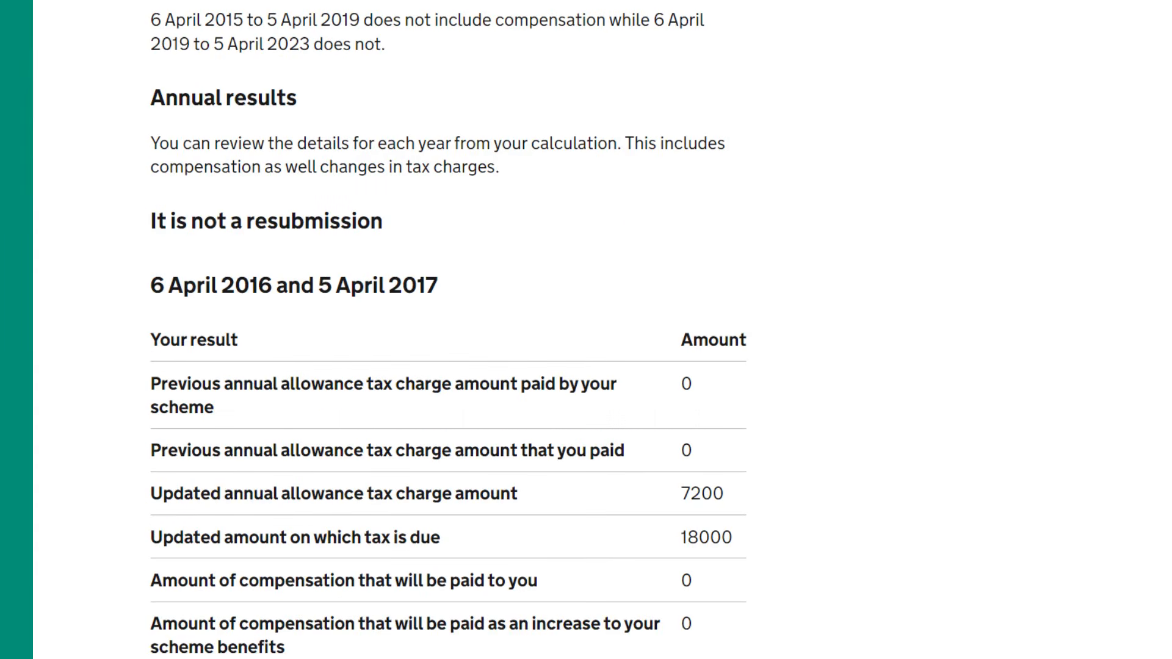